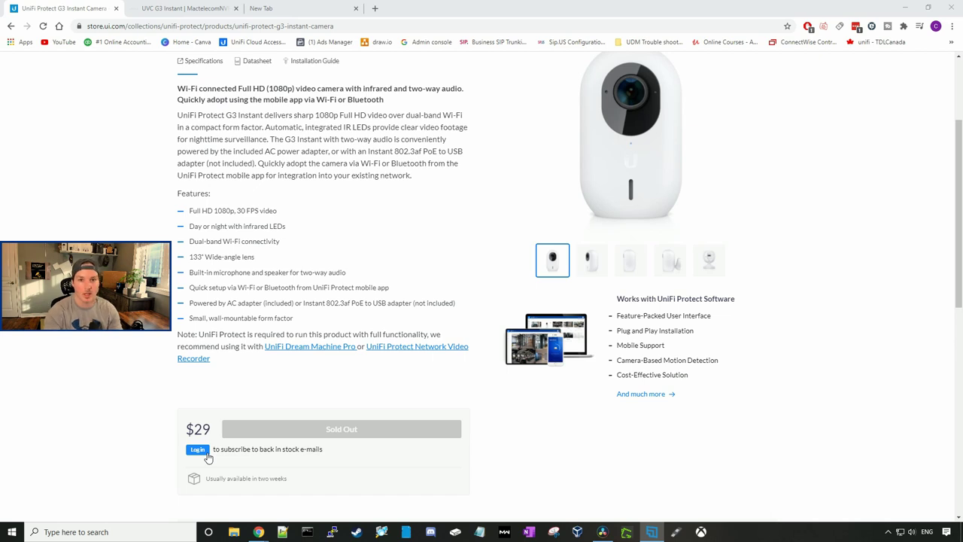
scroll(339, 432, "up", 1)
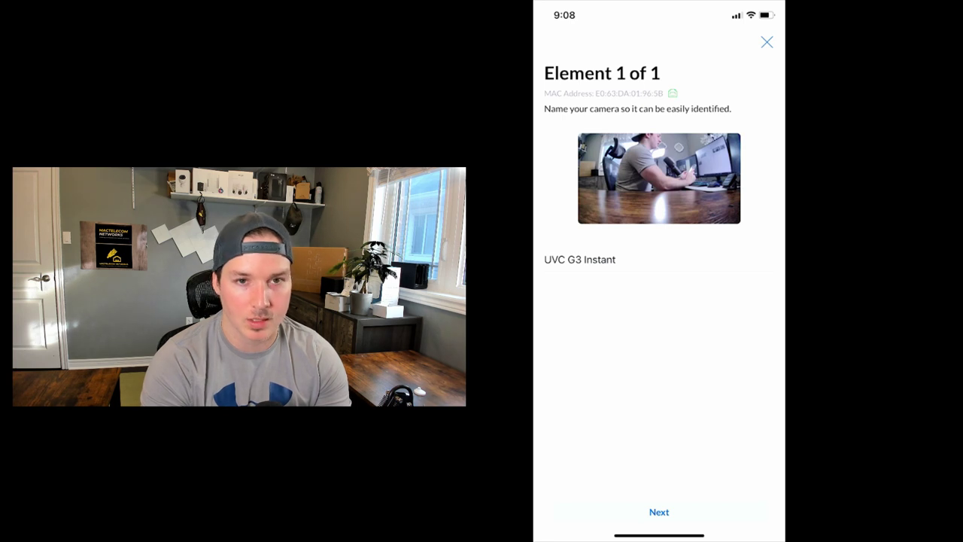
Keep the name 'UVC G3 Instant' to finish adoption, then find it in the camera list
left_click(659, 511)
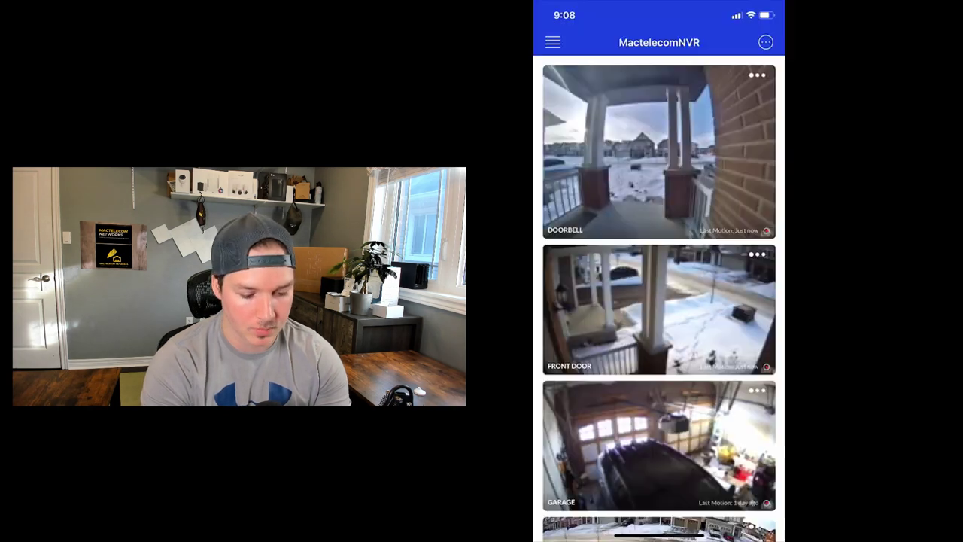
scroll(659, 301, "down", 10)
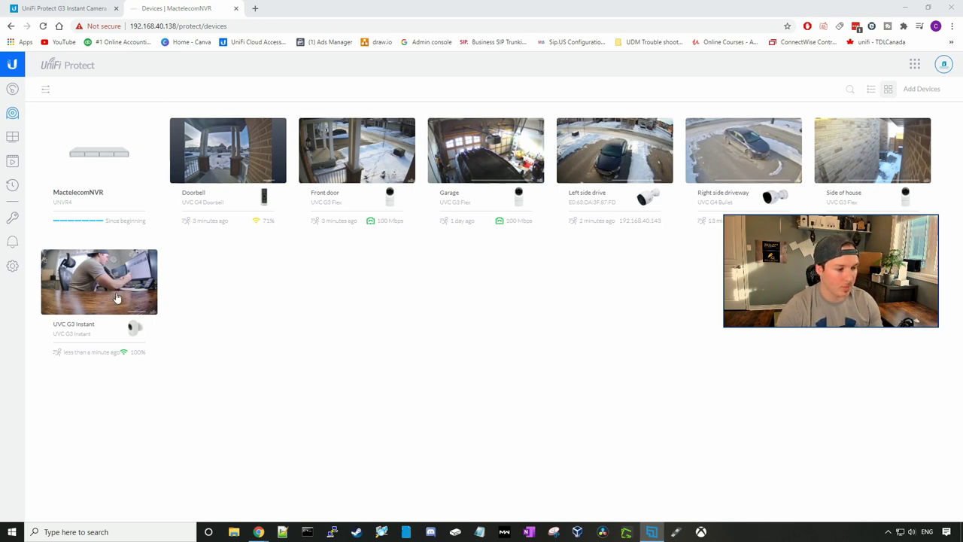
Open the UVC G3 Instant's About panel showing Connected, firmware 4.34.12, 30 FPS and 3000 Kbps
left_click(149, 294)
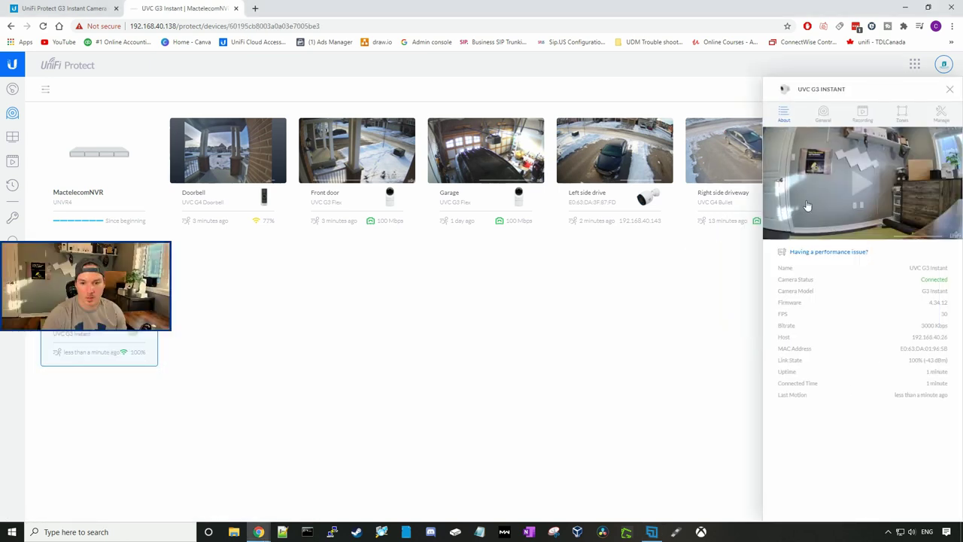
Play the camera's live view at 1080p Full HD with audio turned on
left_click(865, 189)
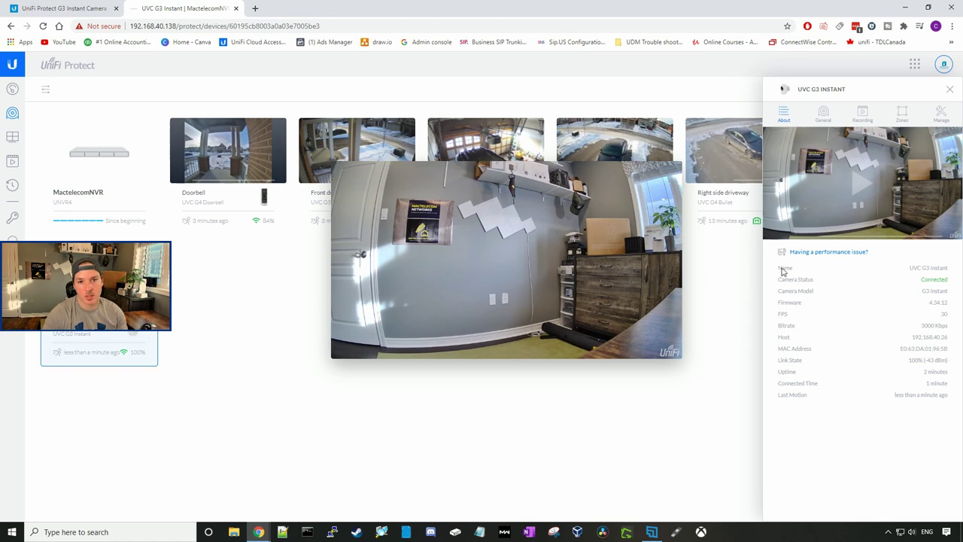
mouse_move(624, 244)
left_click(561, 179)
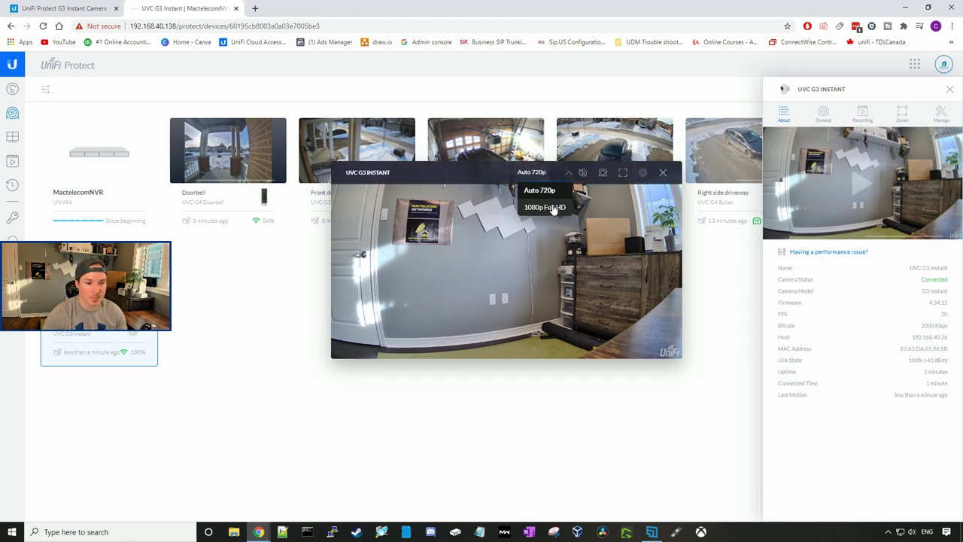
left_click(554, 211)
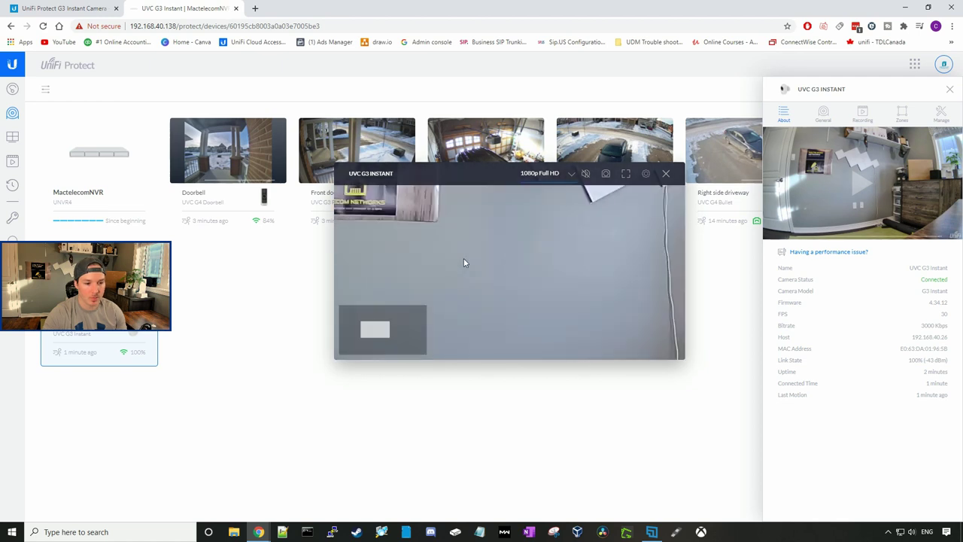
left_click_drag(366, 322, 402, 326)
scroll(403, 326, "down", 5)
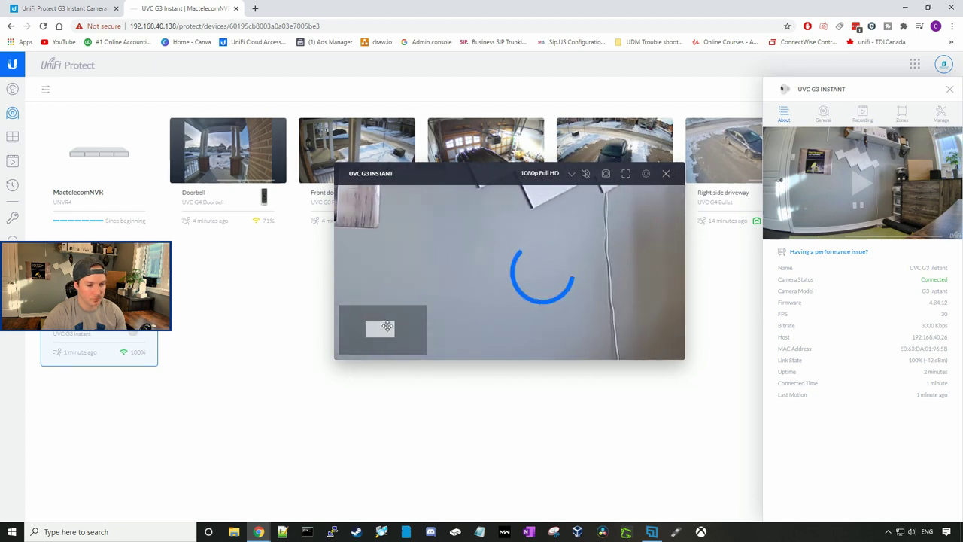
left_click(585, 178)
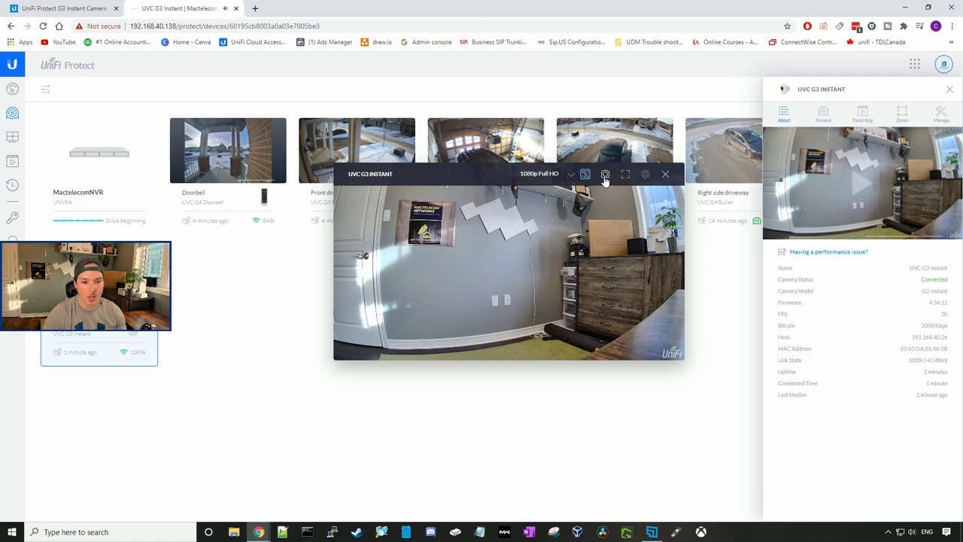
Save a snapshot JPG of the live view, preview it, then try full-screen view
left_click(605, 179)
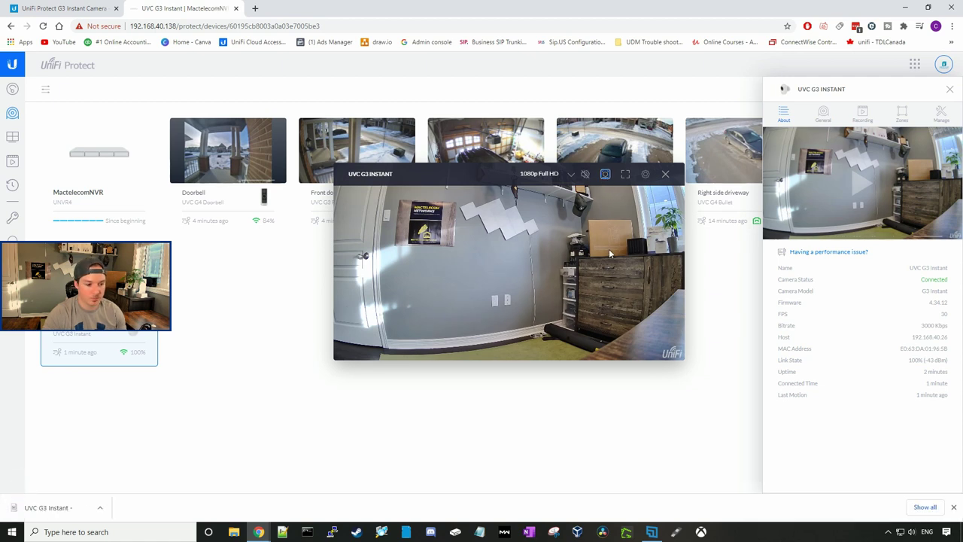
left_click(79, 510)
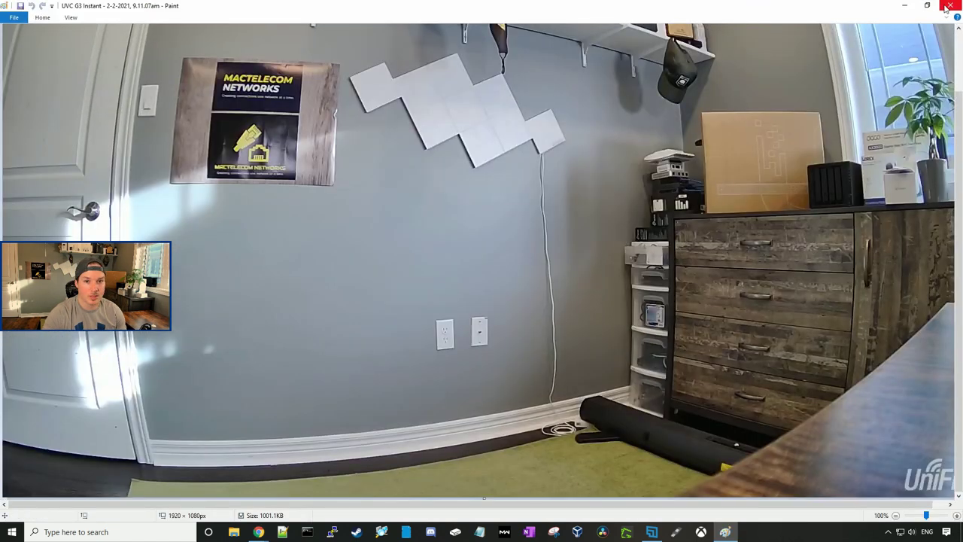
left_click(946, 8)
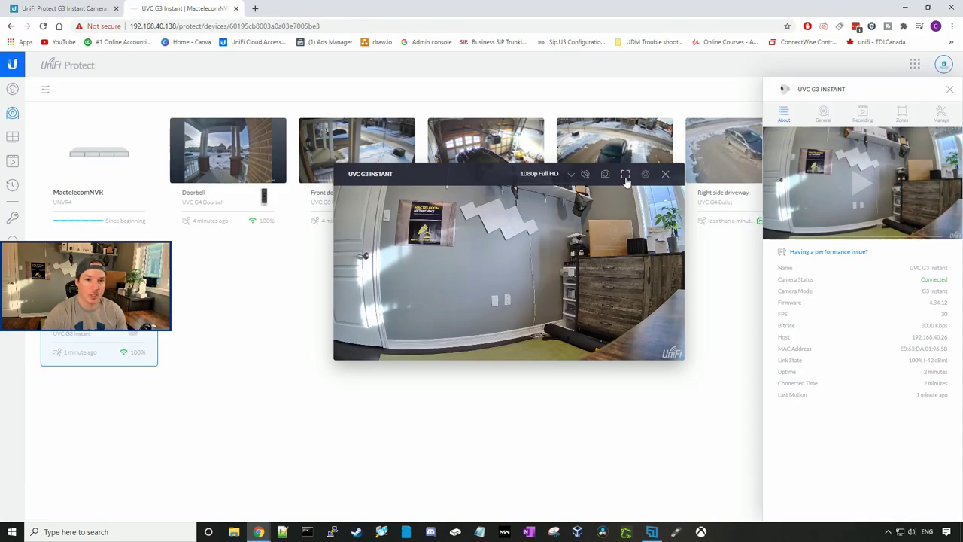
left_click(625, 179)
key("Escape")
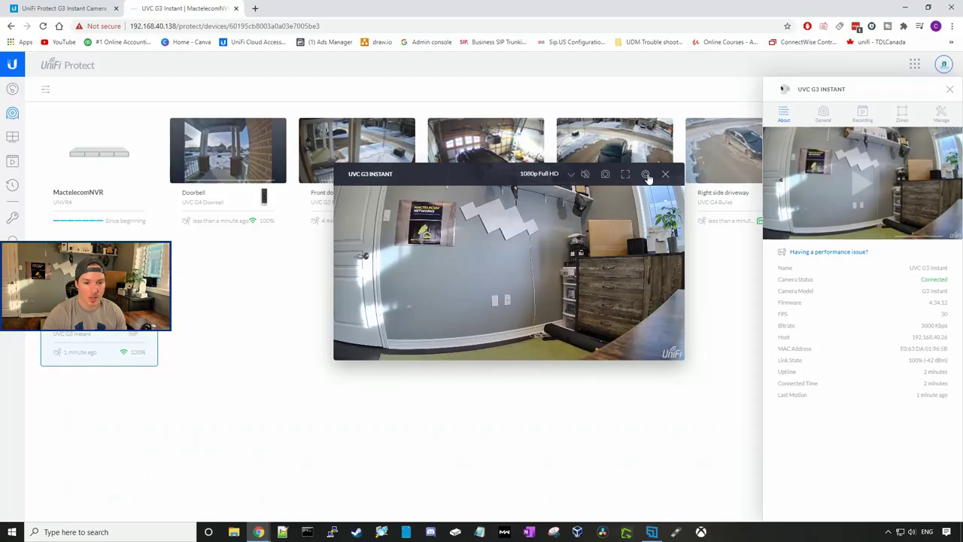
Review the picture adjustments and Microphone level, then close the picture settings
left_click(646, 176)
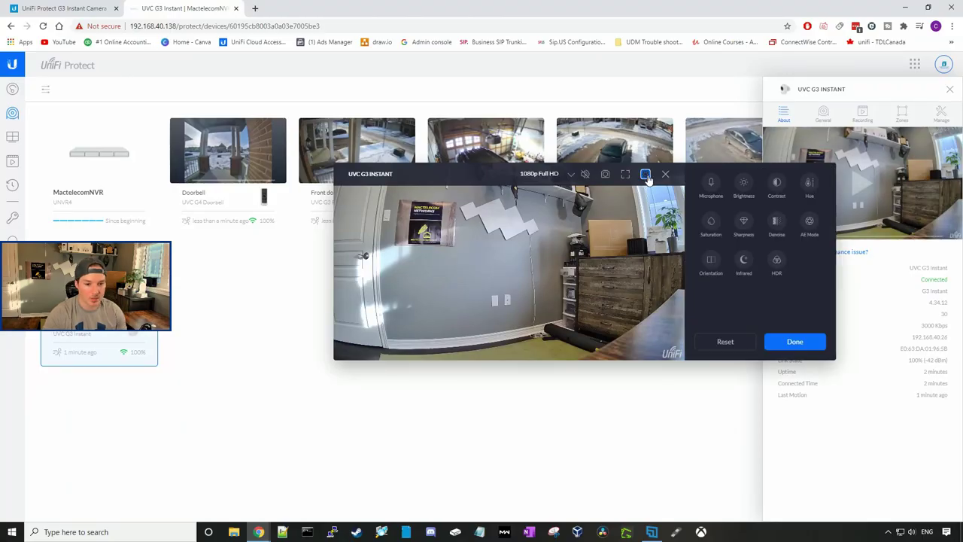
left_click(715, 181)
left_click(708, 189)
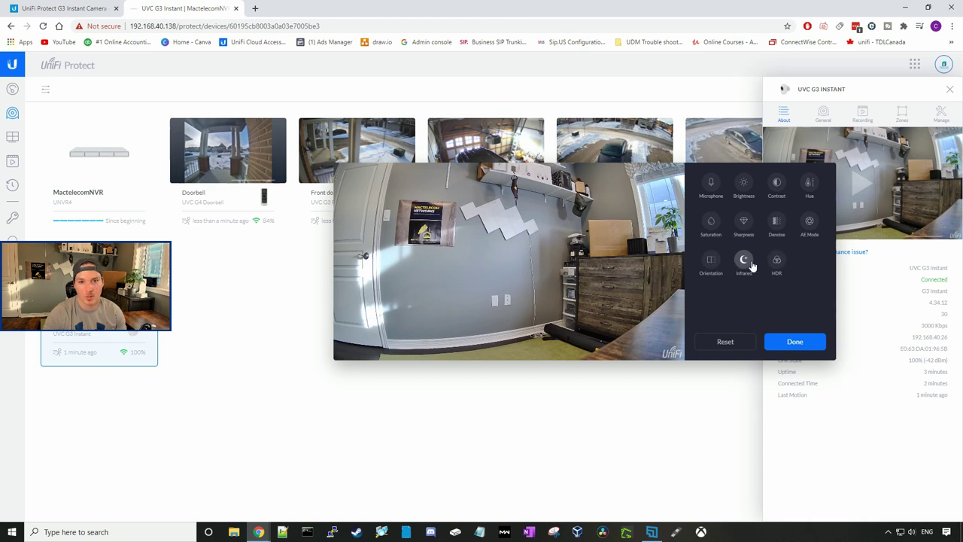
left_click(789, 346)
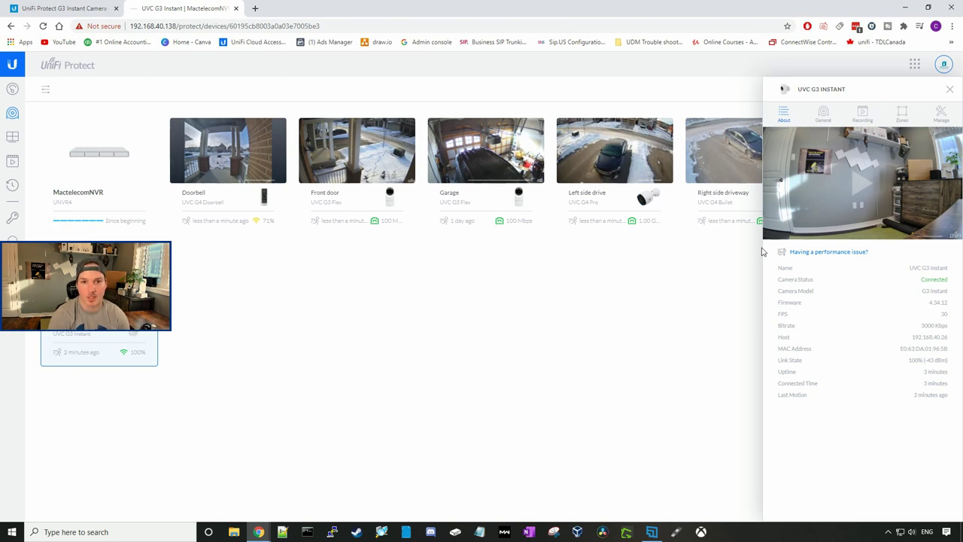
Check the general settings, picture adjustments and Overlay Information, then open Recording settings
left_click(824, 115)
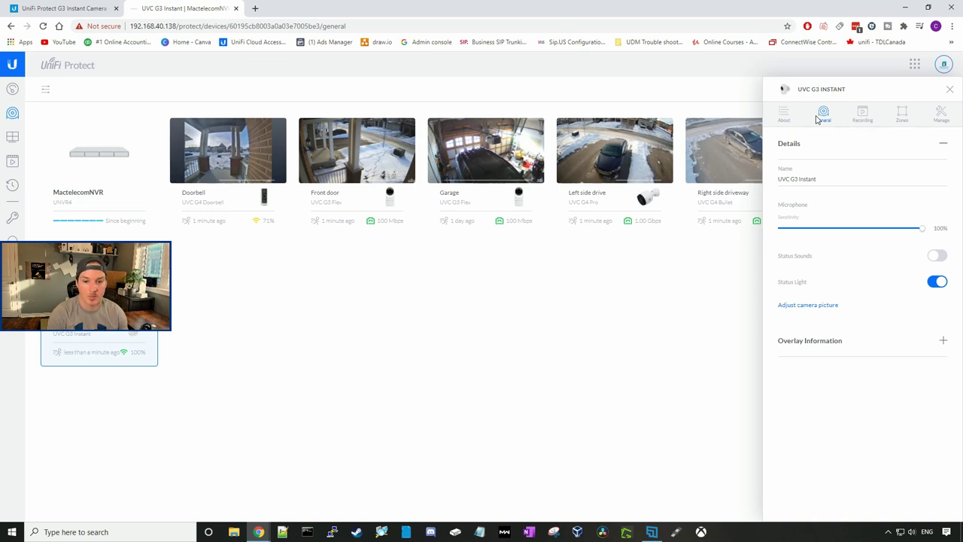
left_click(823, 307)
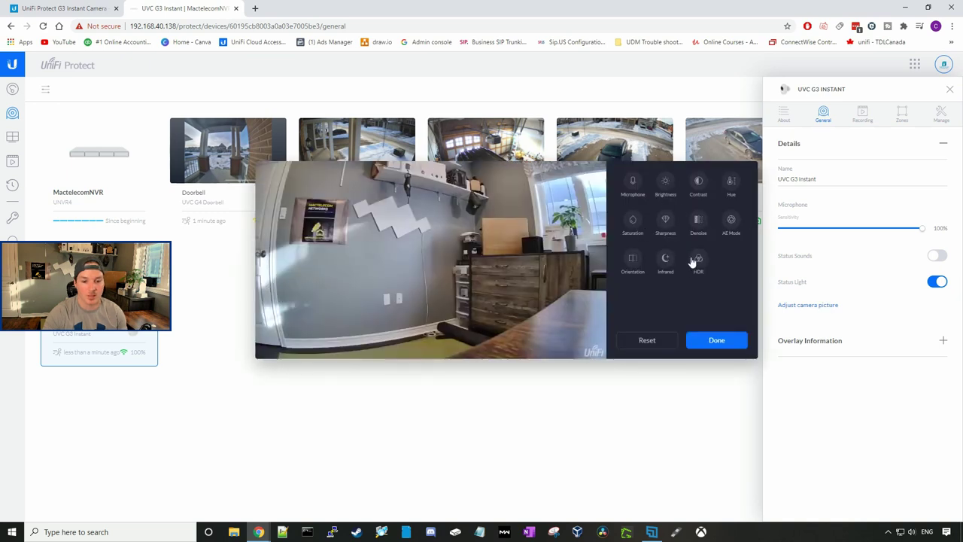
left_click(943, 143)
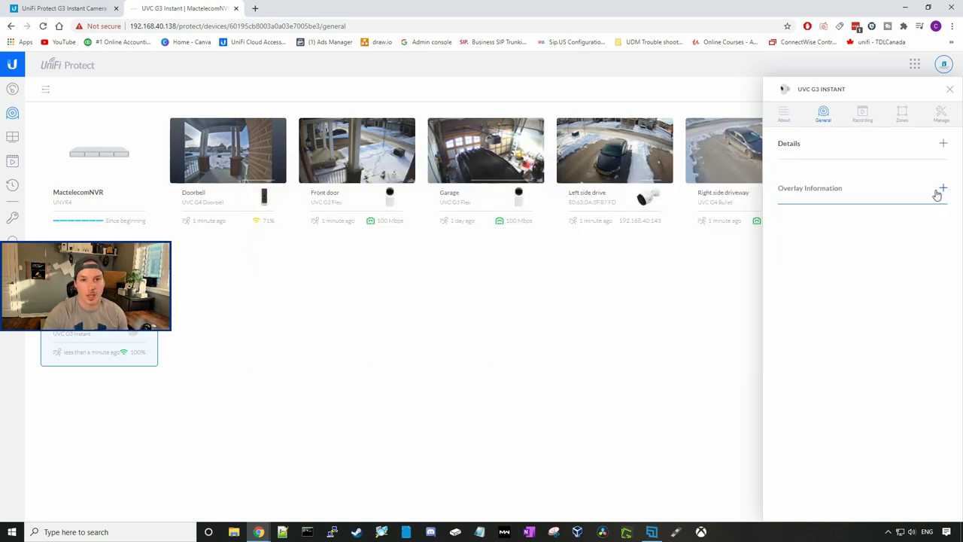
left_click(941, 190)
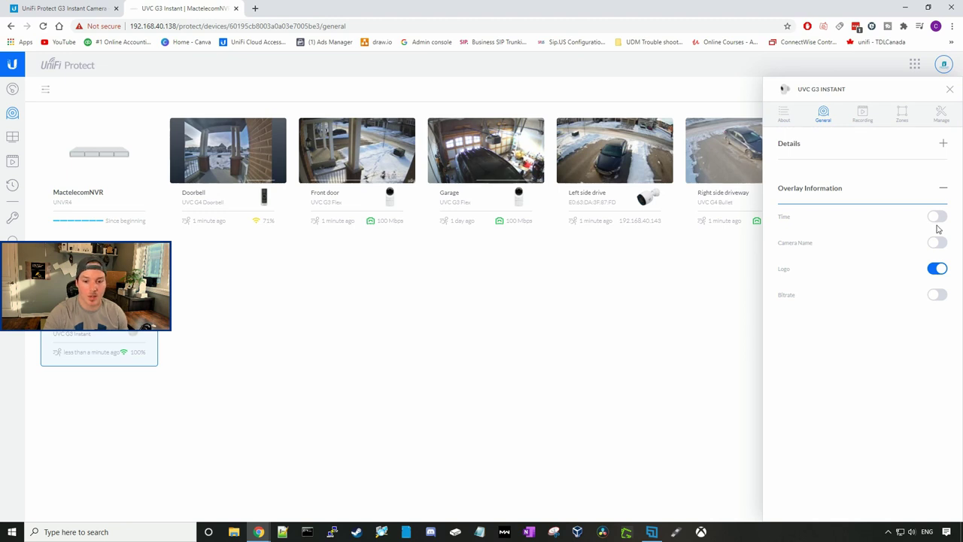
left_click(864, 121)
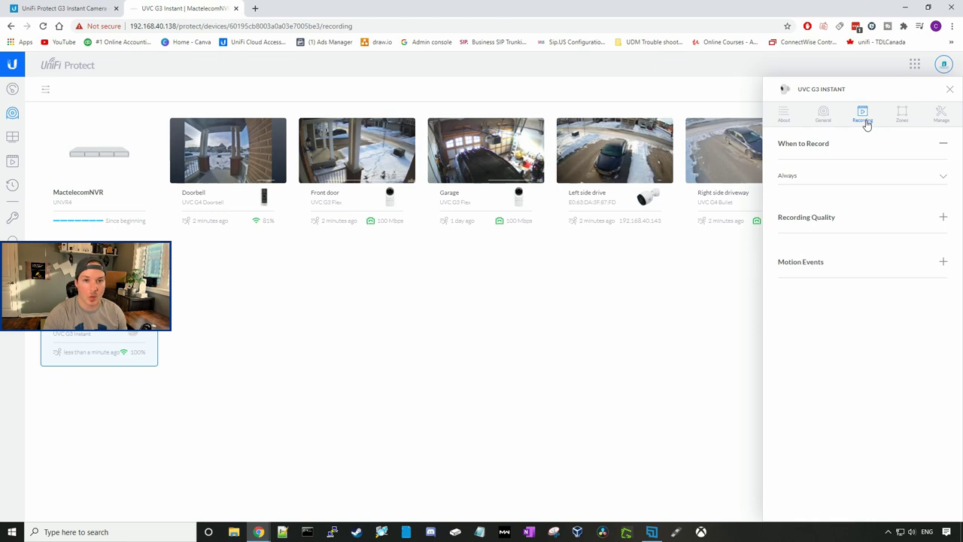
Keep recording on Always and raise recording image quality from 42% to 100%
left_click(835, 178)
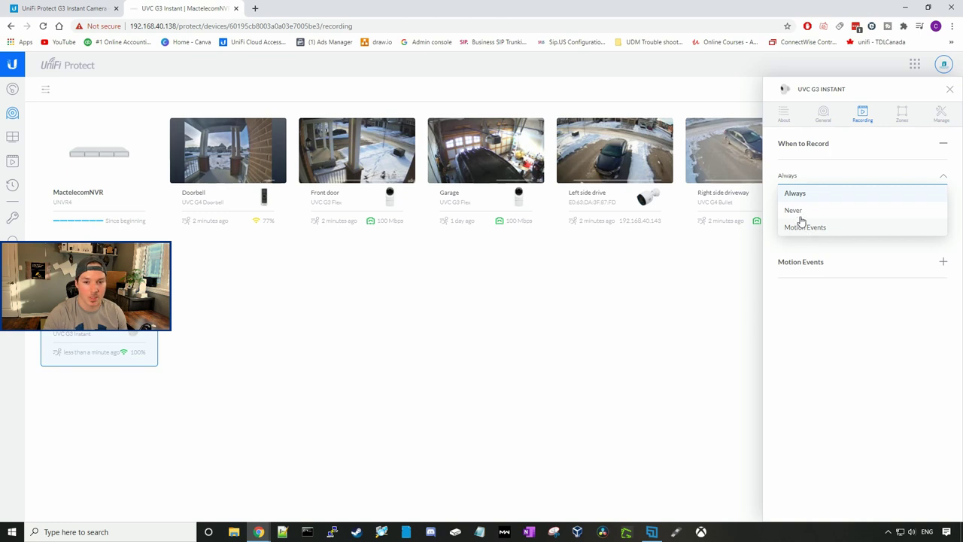
left_click(768, 257)
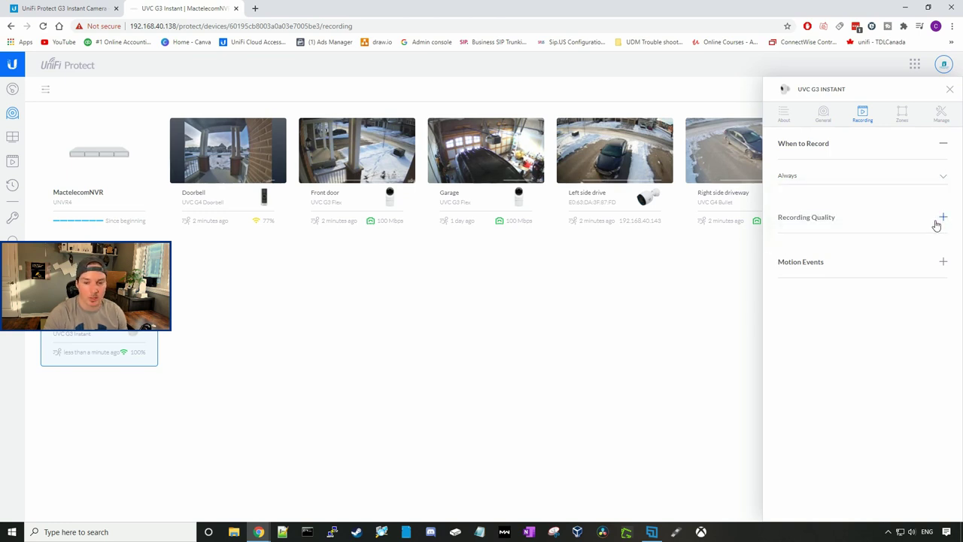
left_click(942, 219)
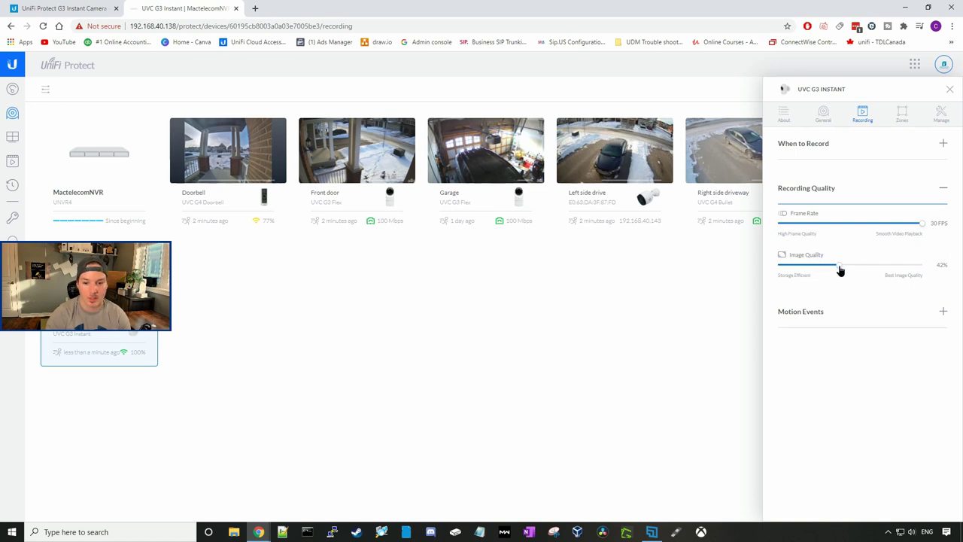
left_click_drag(841, 269, 941, 266)
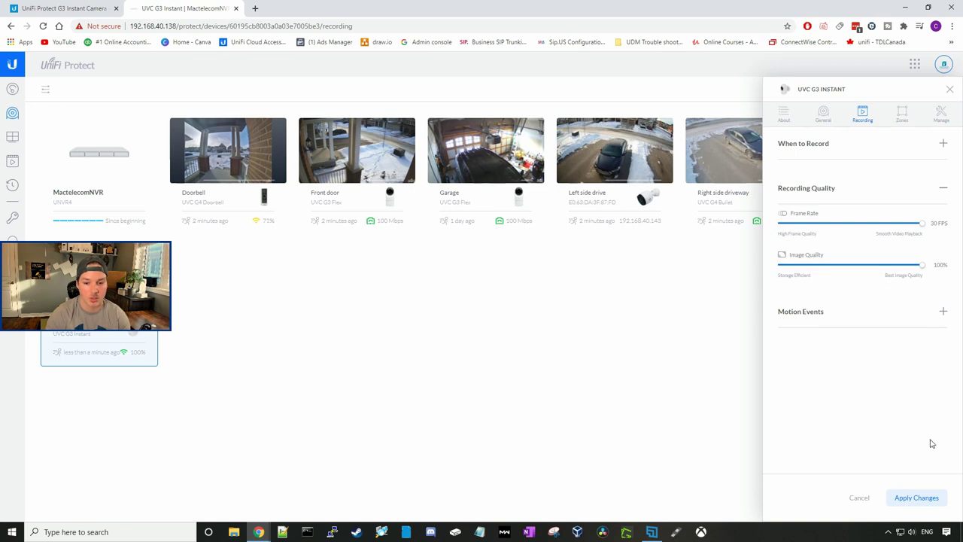
left_click(932, 502)
left_click(942, 234)
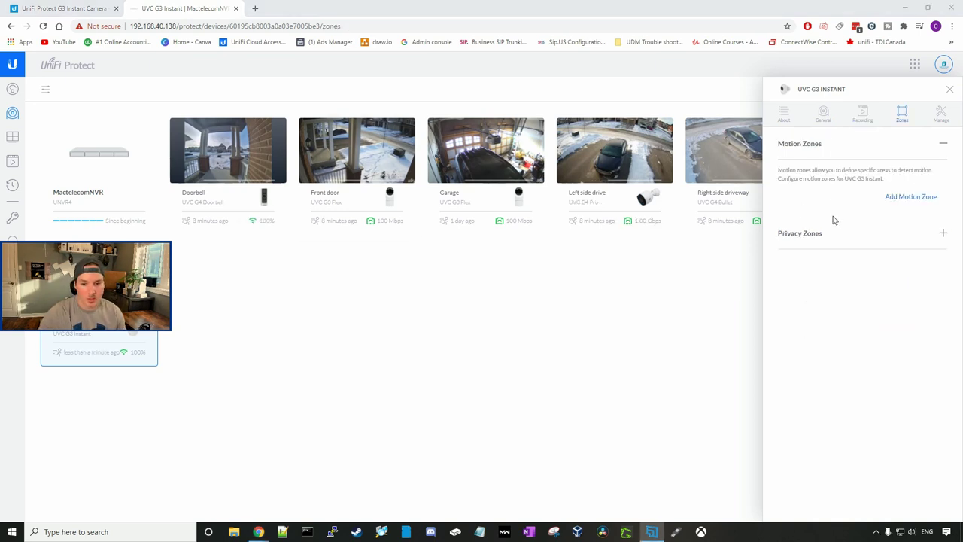
Reshape the Default motion zone and add a second zone, closing the editor unsaved
left_click(911, 200)
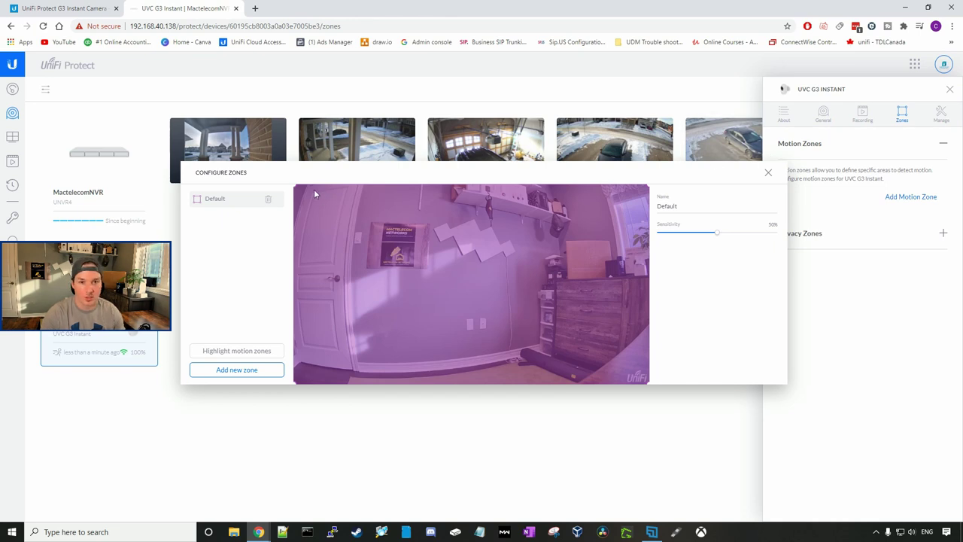
mouse_move(309, 202)
left_click_drag(309, 202, 331, 219)
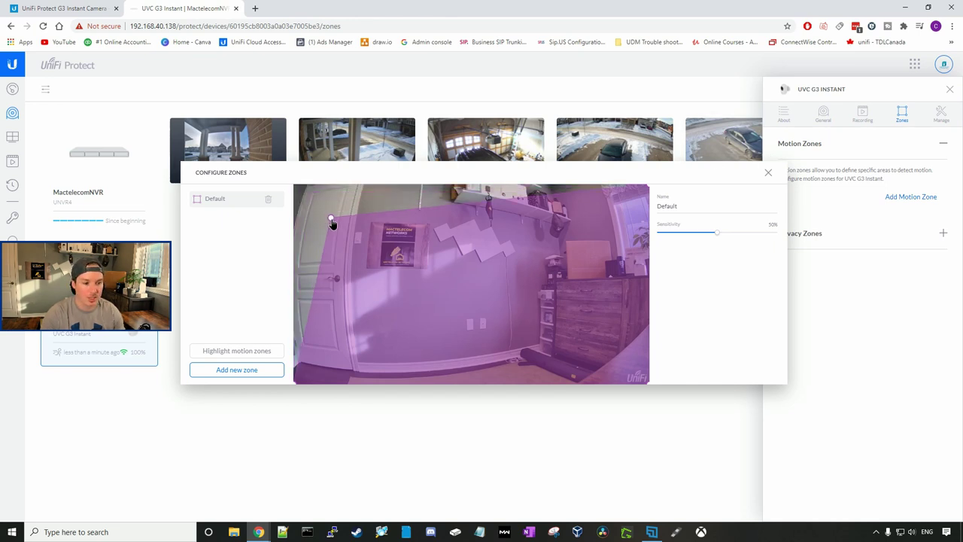
left_click_drag(495, 204, 486, 226)
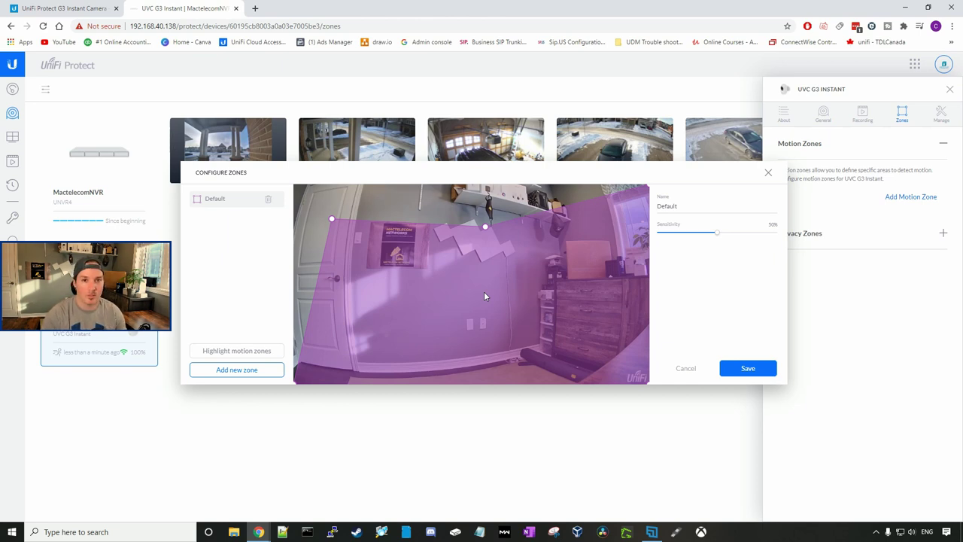
left_click(250, 372)
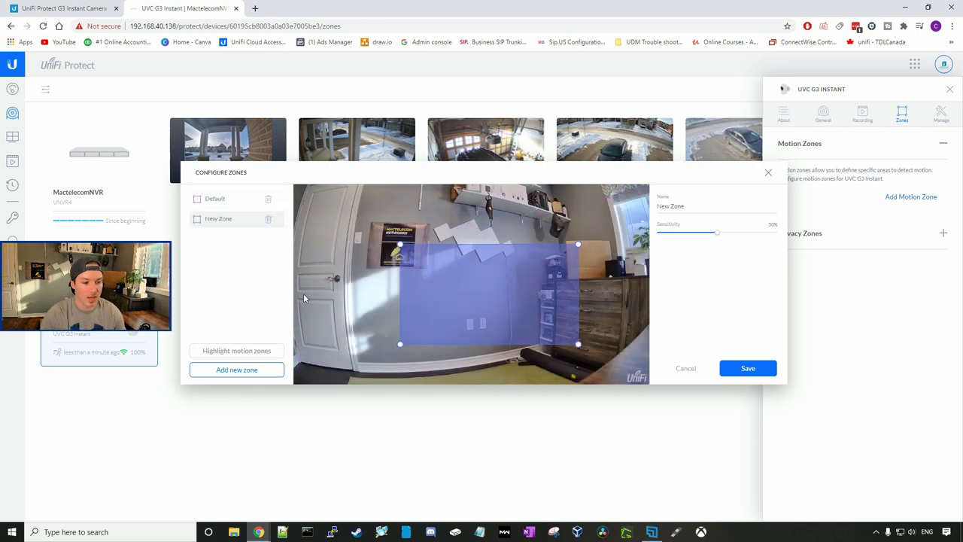
left_click(769, 172)
Try adding a privacy zone in the Privacy Zones editor, then close it unsaved
left_click(943, 234)
left_click(919, 246)
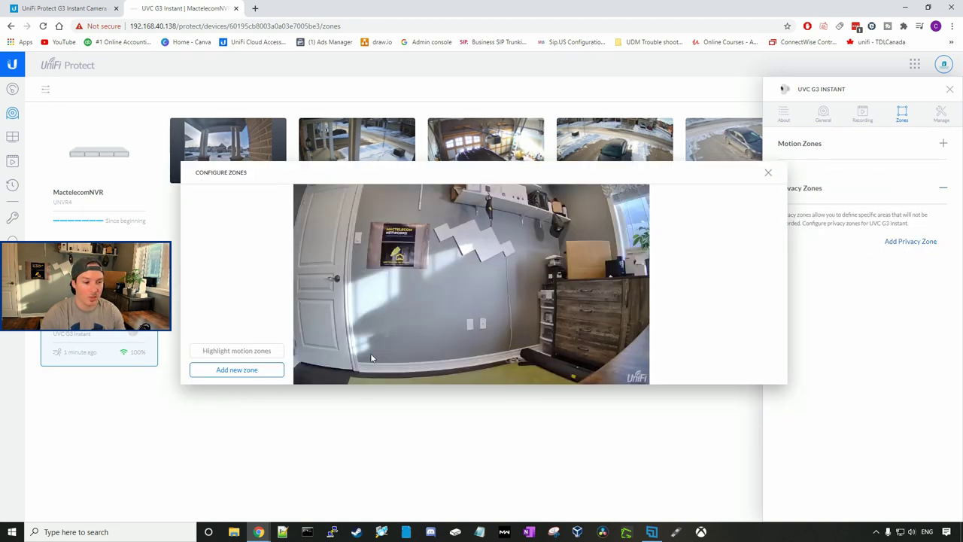
left_click(255, 371)
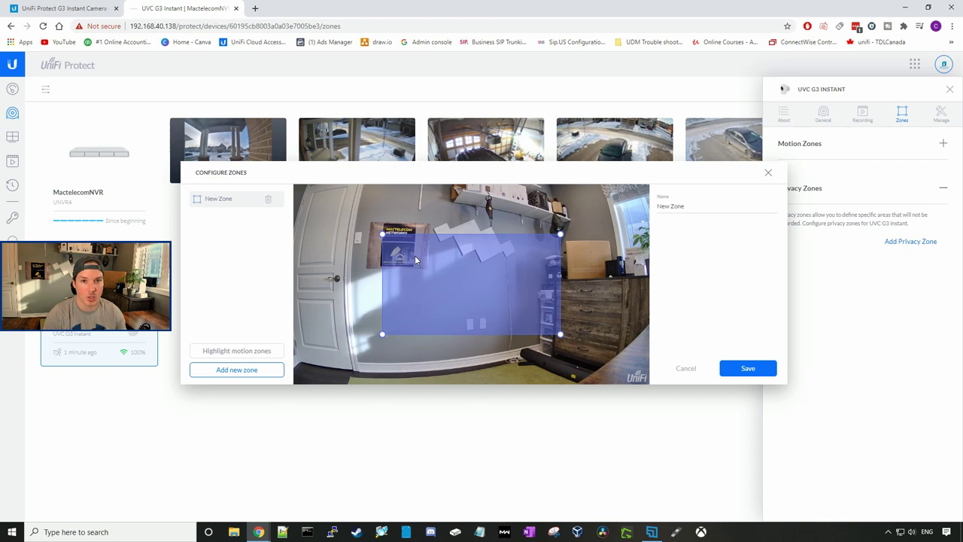
left_click(941, 114)
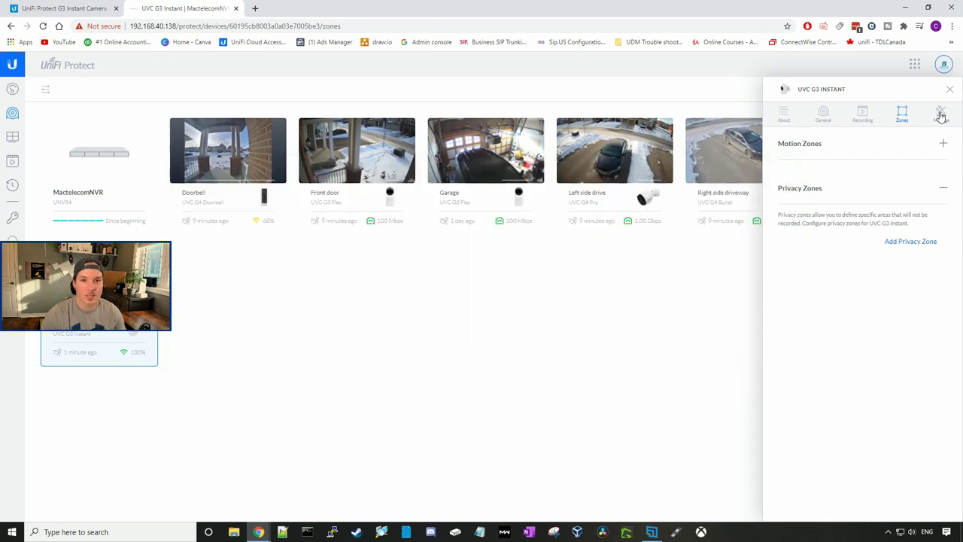
Show the camera's Manage options: Reboot, Unmanage, RTSP and Disable Microphone
left_click(941, 115)
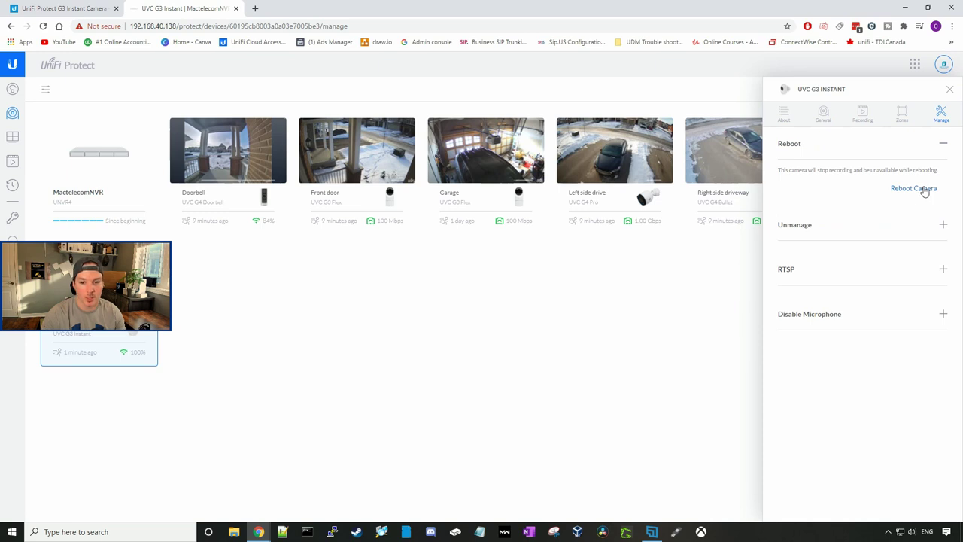